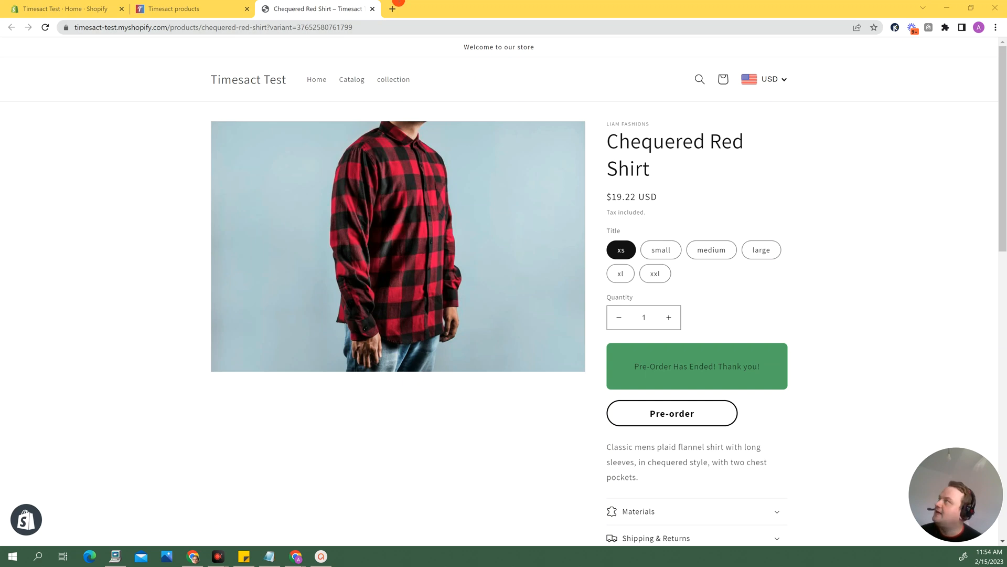
Step: Switch to the Timesact app and open its template settings
{"action": "left_click", "coordinate": [223, 10]}
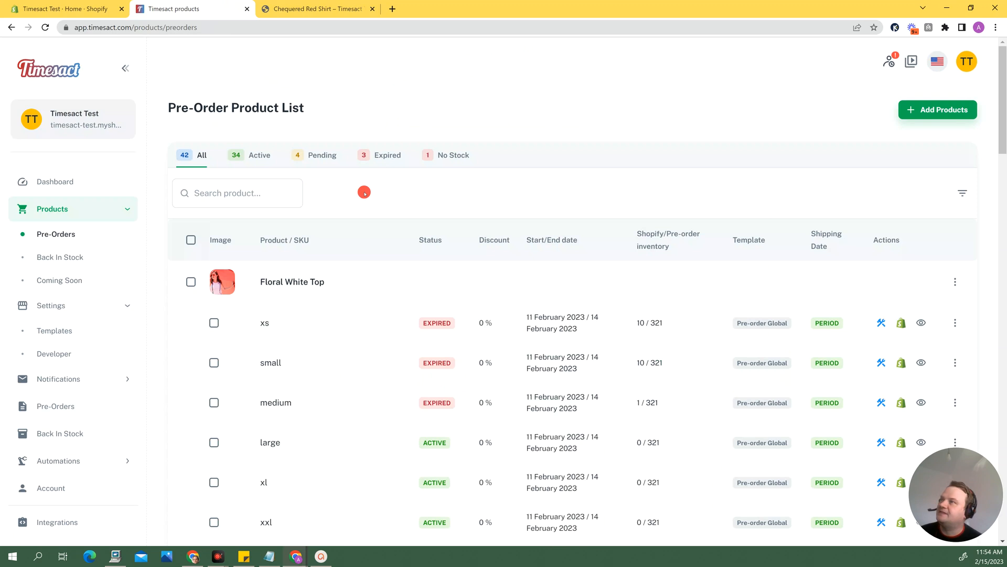
{"action": "left_click", "coordinate": [67, 331]}
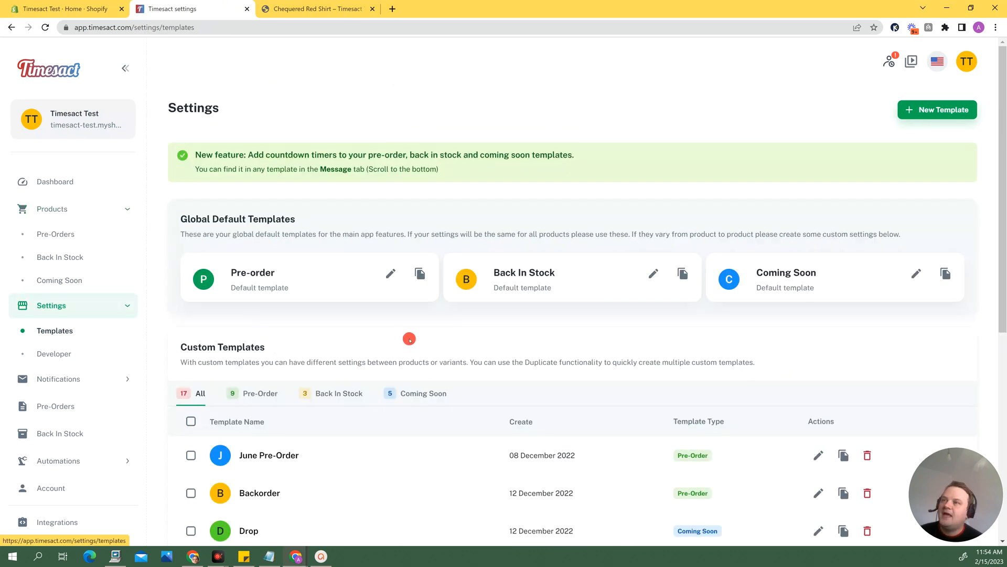
{"action": "scroll", "coordinate": [411, 338], "scroll_direction": "down", "scroll_amount": 6}
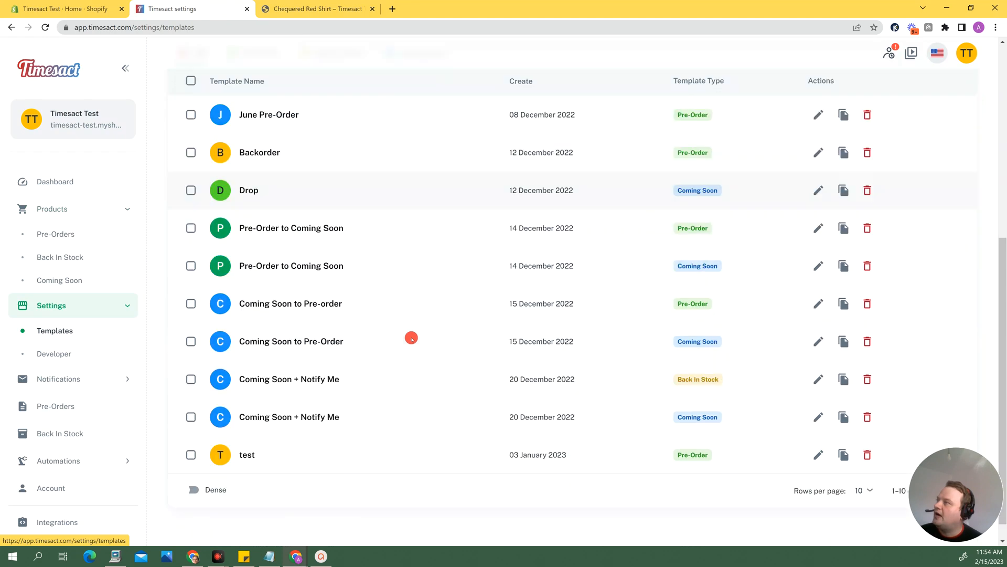
{"action": "scroll", "coordinate": [407, 337], "scroll_direction": "up", "scroll_amount": 6}
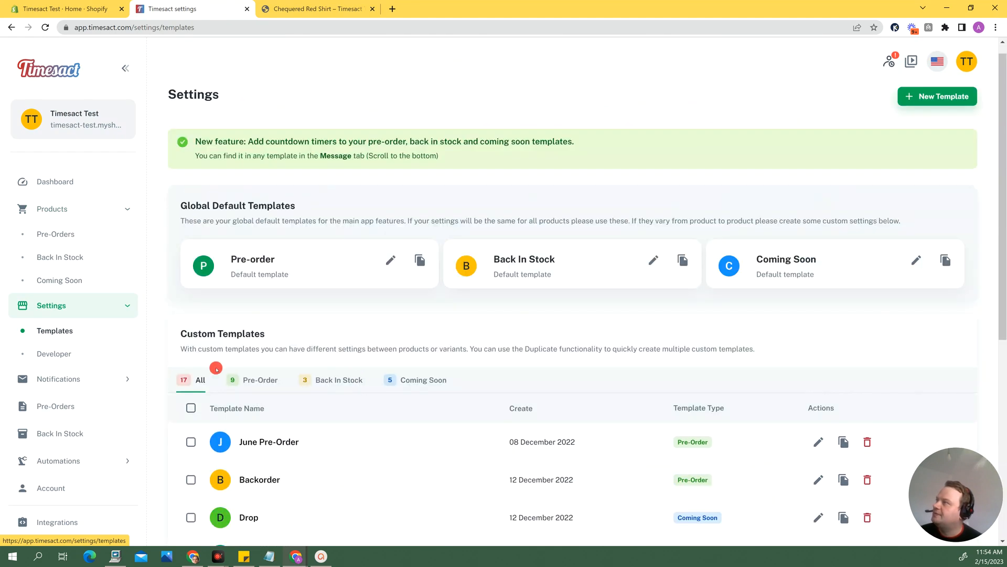
Step: Filter the custom templates to Pre-Order, duplicate the Countdown Timer 2 template, and open the copy
{"action": "left_click", "coordinate": [251, 376]}
{"action": "scroll", "coordinate": [336, 378], "scroll_direction": "down", "scroll_amount": 5}
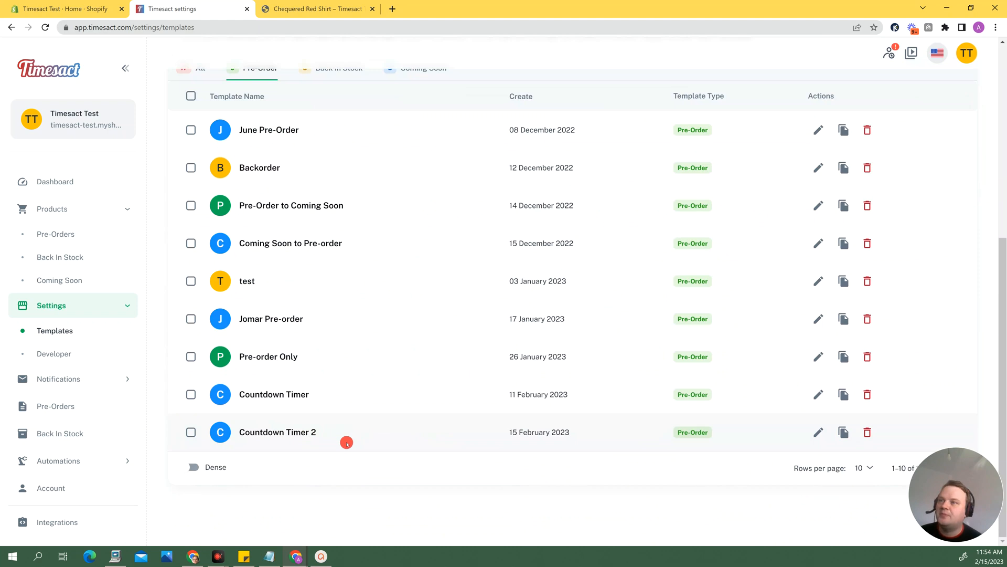
{"action": "left_click", "coordinate": [849, 433]}
{"action": "left_click", "coordinate": [254, 473]}
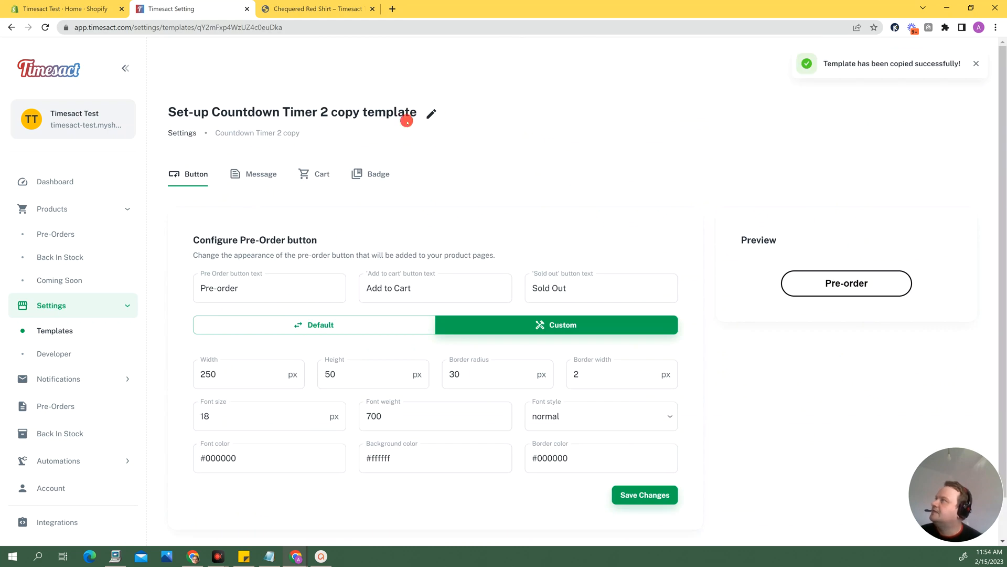
Step: Rename the copied template to Countdown Timer 3
{"action": "left_click", "coordinate": [432, 113]}
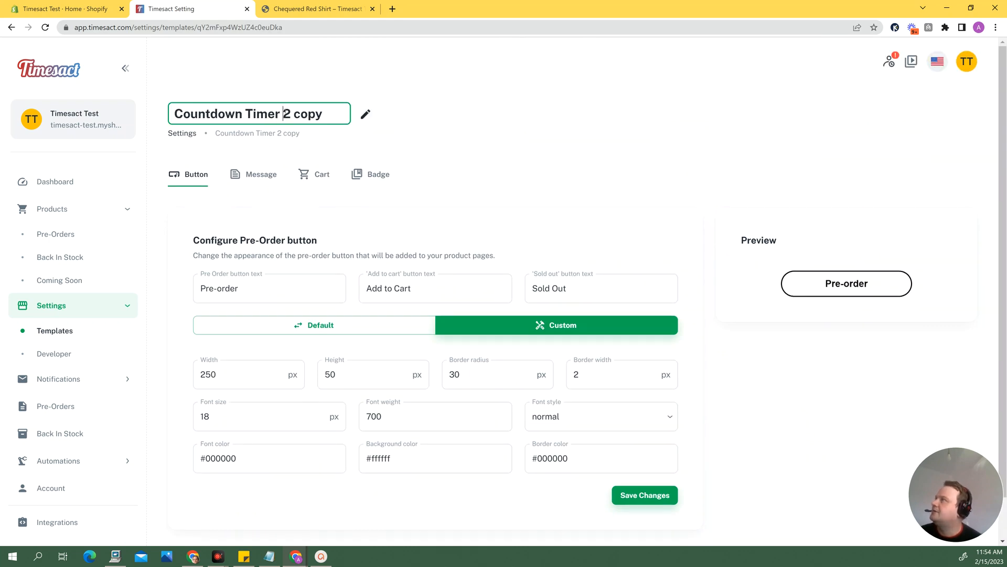
{"action": "type", "text": "3"}
{"action": "left_click", "coordinate": [443, 124]}
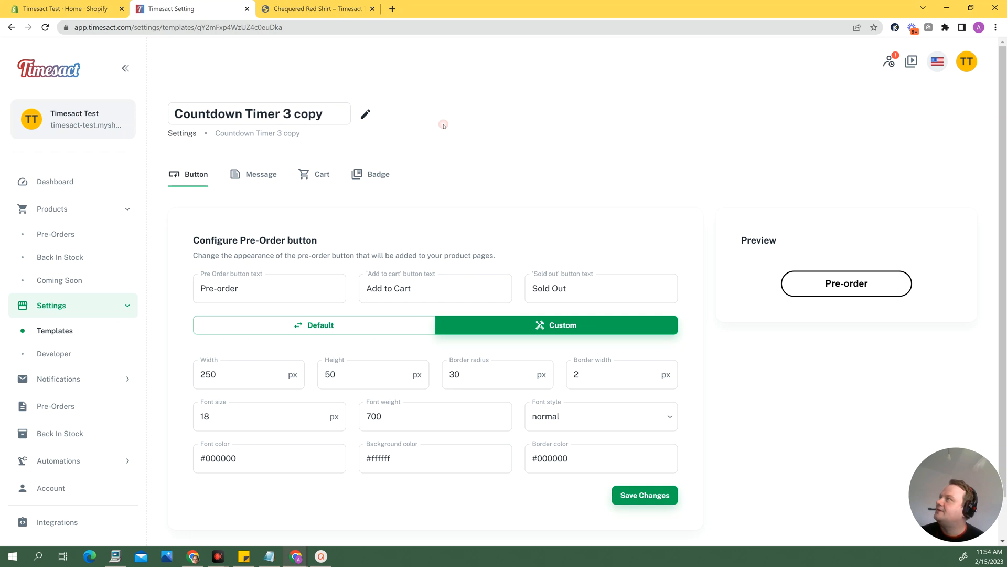
{"action": "left_click", "coordinate": [308, 123]}
{"action": "double_click", "coordinate": [309, 116]}
{"action": "key", "text": "BackSpace"}
{"action": "key", "text": "BackSpace"}
{"action": "left_click", "coordinate": [434, 149]}
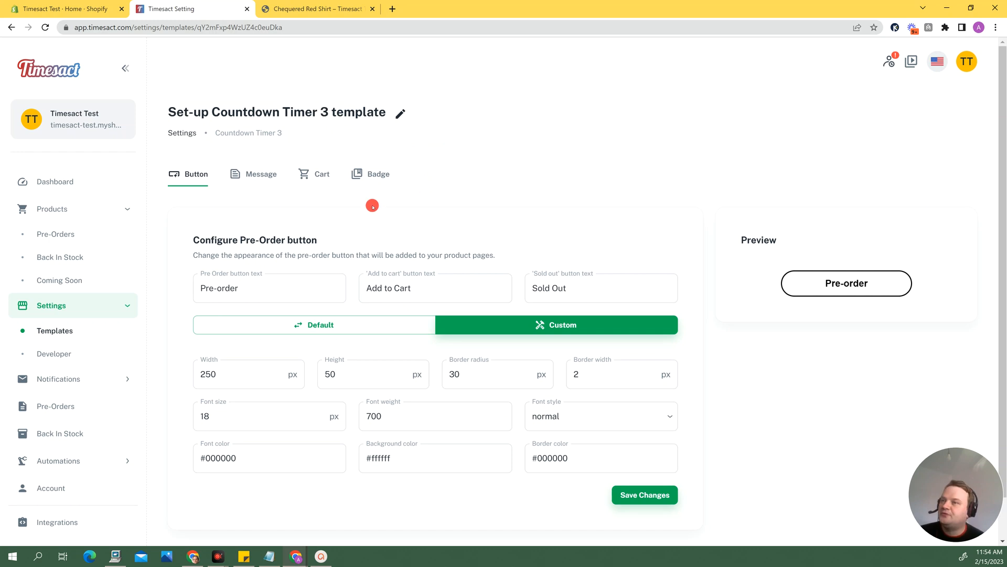
Step: In the template's message settings, change the countdown timer title to "Hurry up folks!"
{"action": "left_click", "coordinate": [249, 176]}
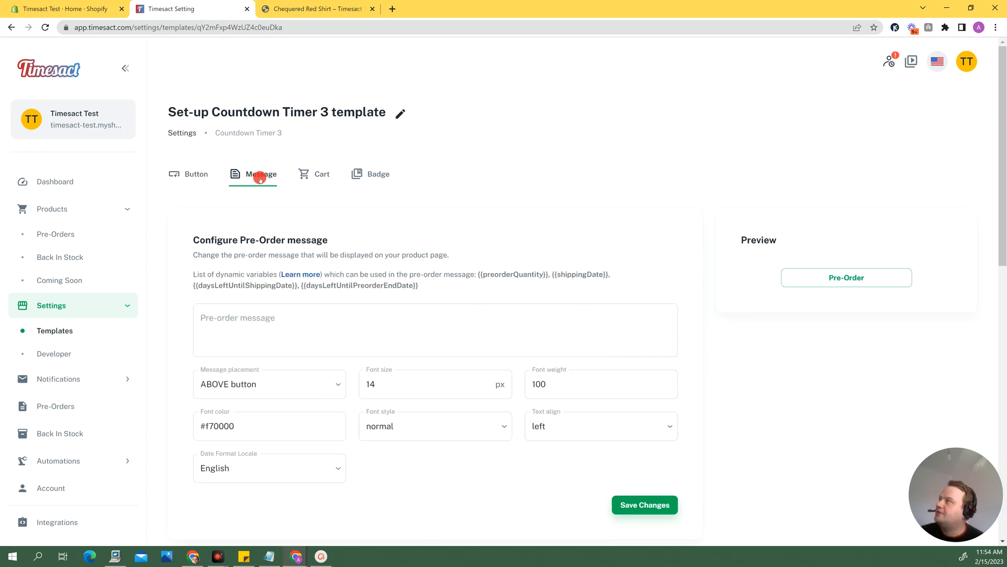
{"action": "scroll", "coordinate": [589, 354], "scroll_direction": "down", "scroll_amount": 5}
{"action": "scroll", "coordinate": [562, 334], "scroll_direction": "down", "scroll_amount": 3}
{"action": "scroll", "coordinate": [562, 334], "scroll_direction": "up", "scroll_amount": 3}
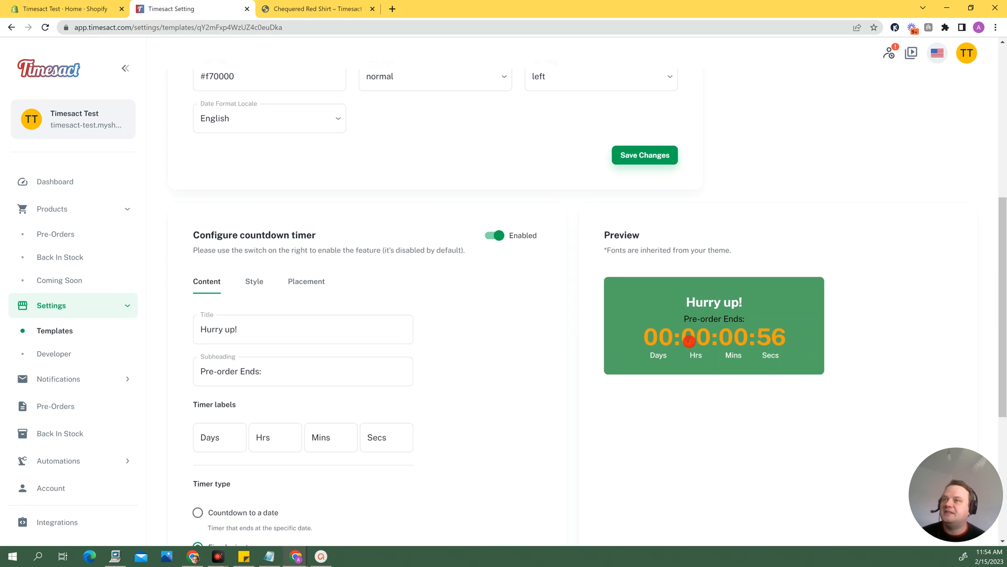
{"action": "scroll", "coordinate": [463, 360], "scroll_direction": "down", "scroll_amount": 3}
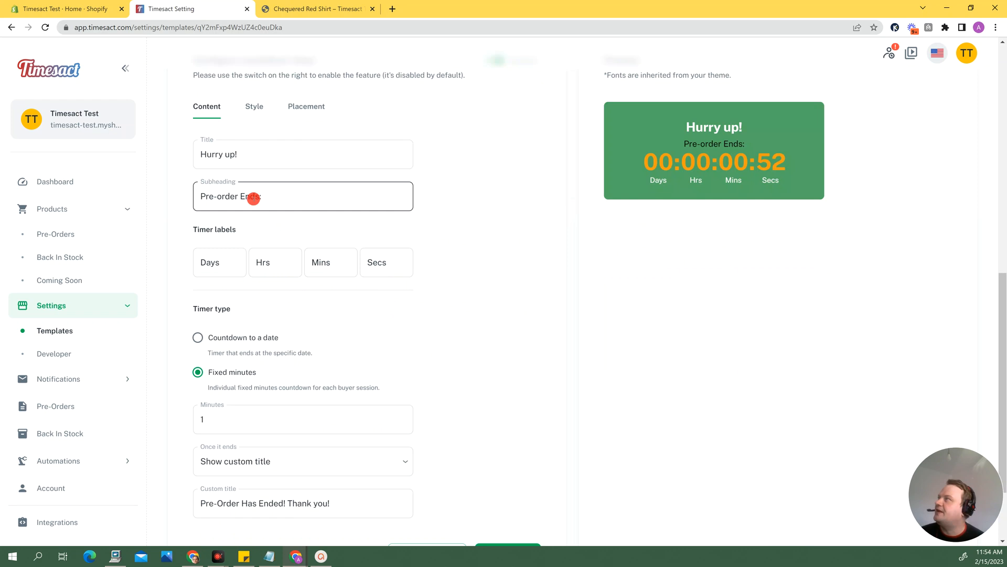
{"action": "left_click", "coordinate": [258, 159]}
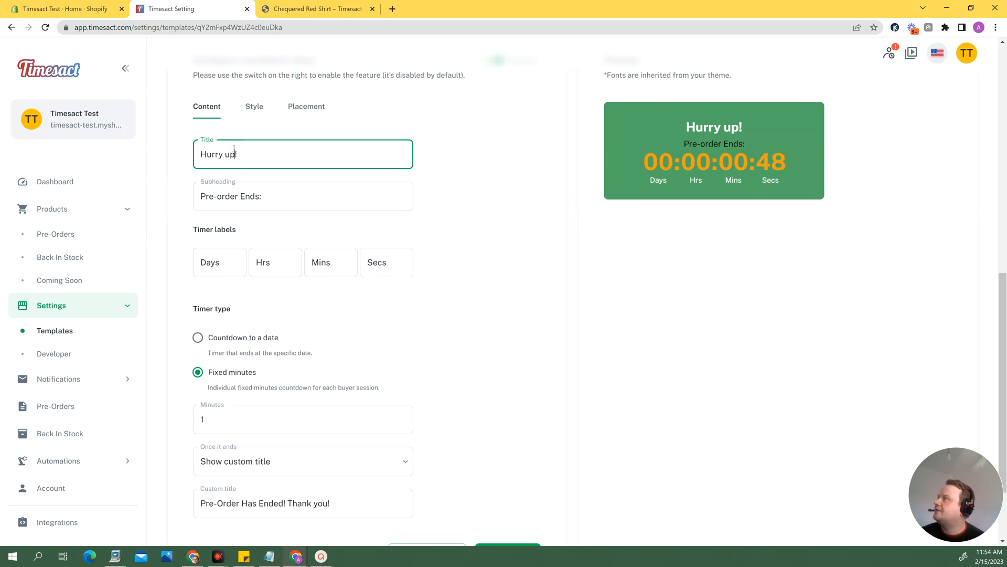
{"action": "type", "text": "folks"}
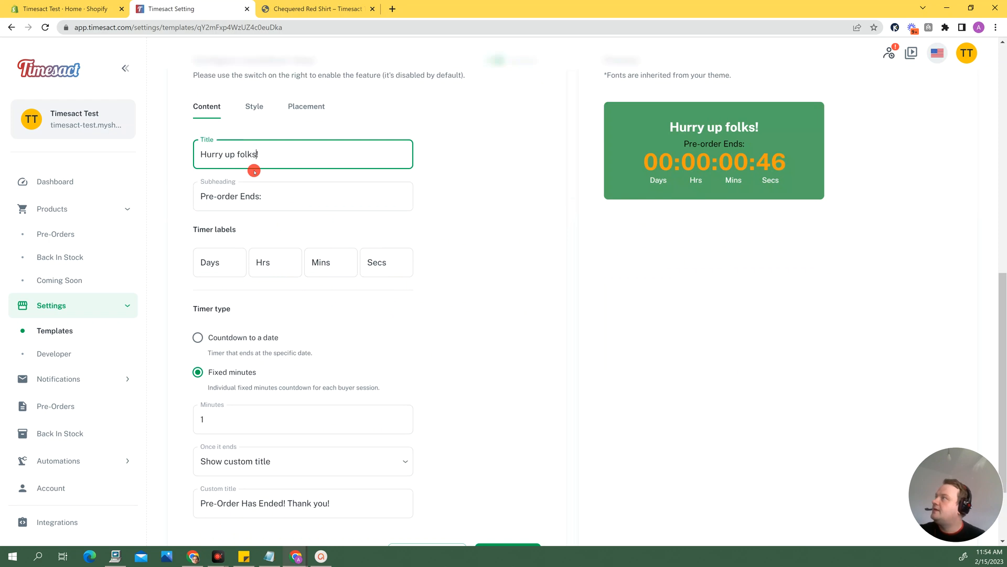
Step: Set the countdown timer's subheading to "Pre-order Ends IN:" and its seconds label to "Sec"
{"action": "left_click", "coordinate": [260, 197]}
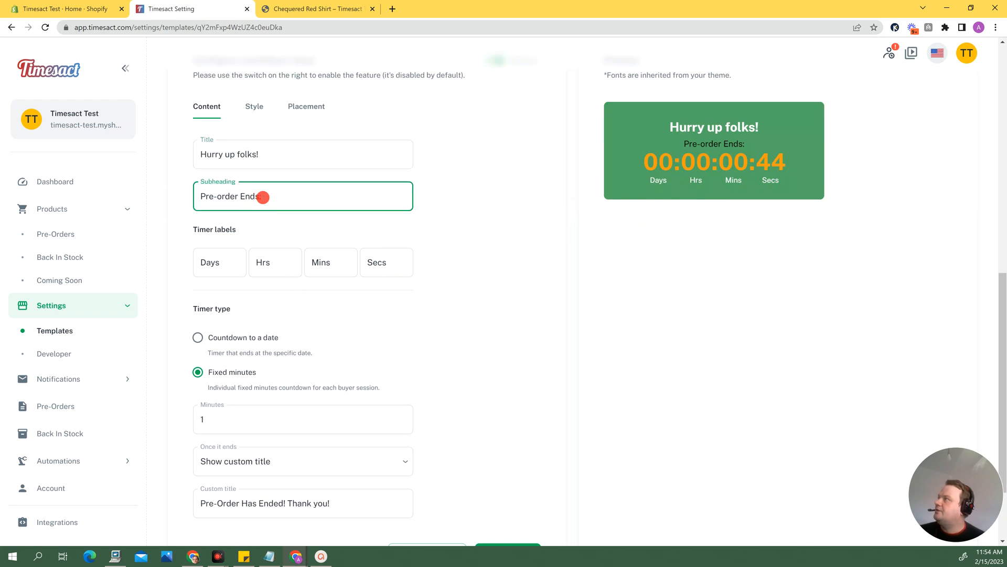
{"action": "left_click", "coordinate": [326, 242]}
{"action": "type", "text": "IN"}
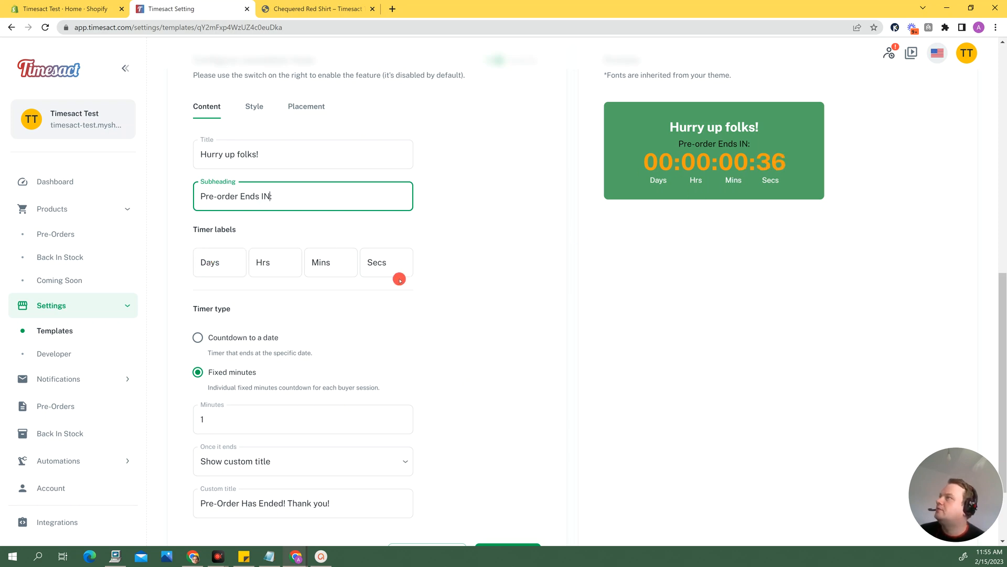
{"action": "left_click", "coordinate": [398, 263]}
{"action": "left_click", "coordinate": [485, 283]}
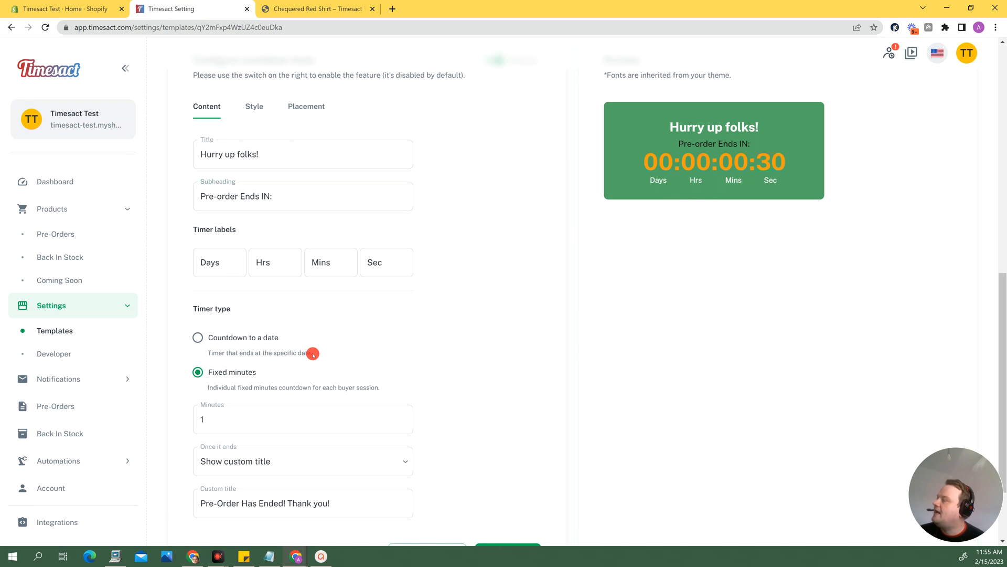
Step: Set the fixed-minutes countdown duration to 15 minutes
{"action": "scroll", "coordinate": [376, 337], "scroll_direction": "down", "scroll_amount": 2}
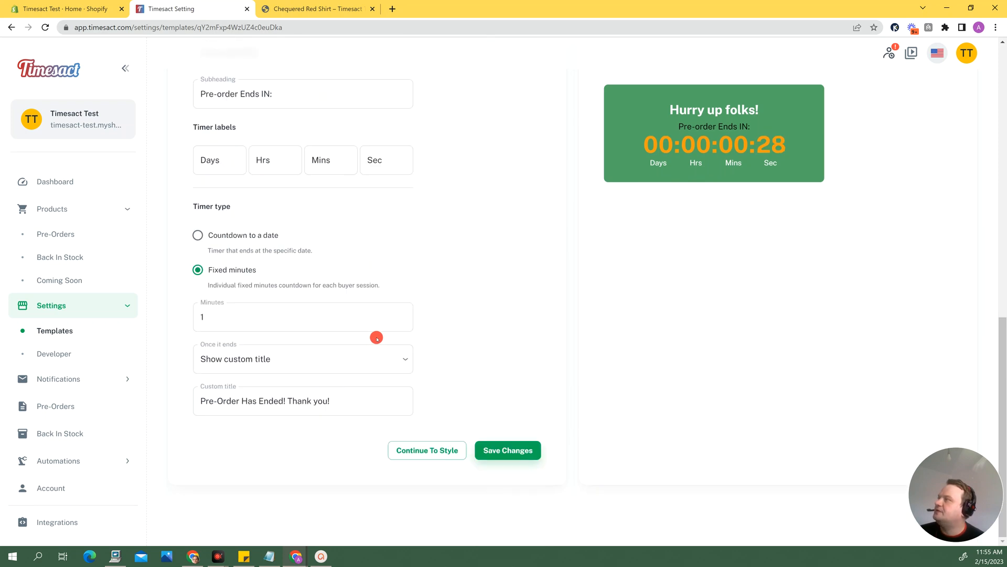
{"action": "scroll", "coordinate": [305, 336], "scroll_direction": "up", "scroll_amount": 3}
{"action": "scroll", "coordinate": [577, 304], "scroll_direction": "down", "scroll_amount": 3}
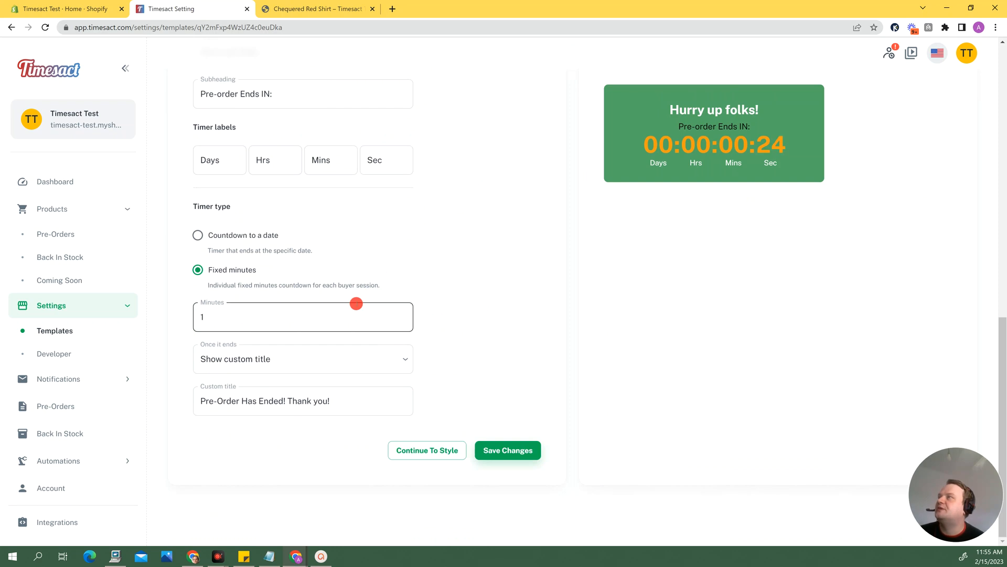
{"action": "left_click", "coordinate": [330, 316]}
{"action": "type", "text": "5"}
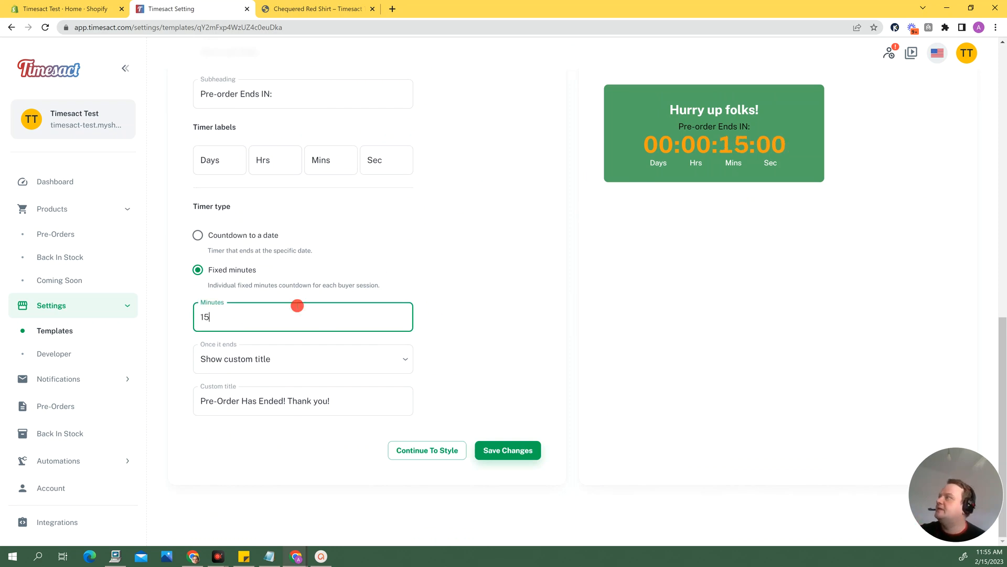
{"action": "left_click", "coordinate": [460, 273]}
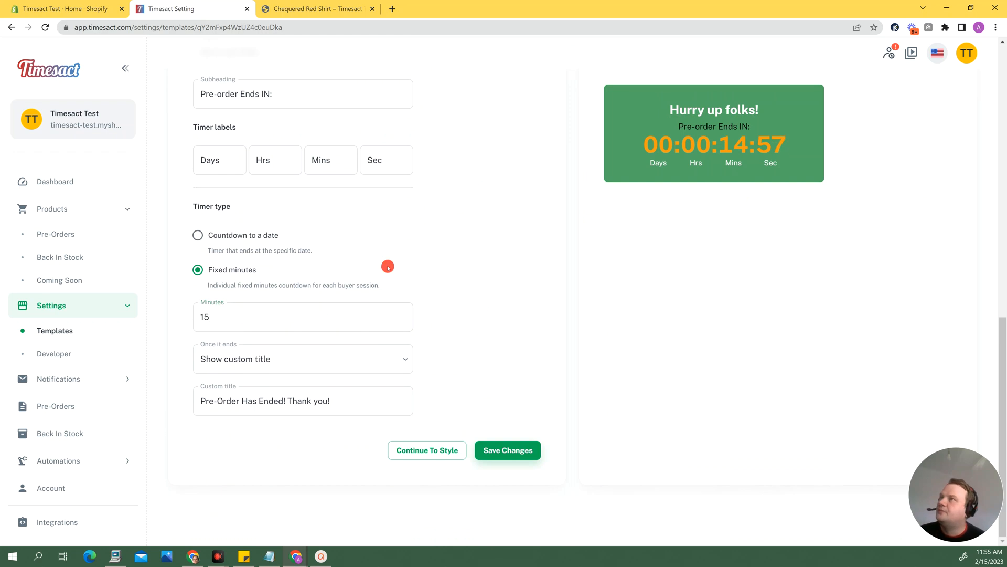
{"action": "scroll", "coordinate": [454, 358], "scroll_direction": "up", "scroll_amount": 1}
{"action": "scroll", "coordinate": [454, 358], "scroll_direction": "down", "scroll_amount": 1}
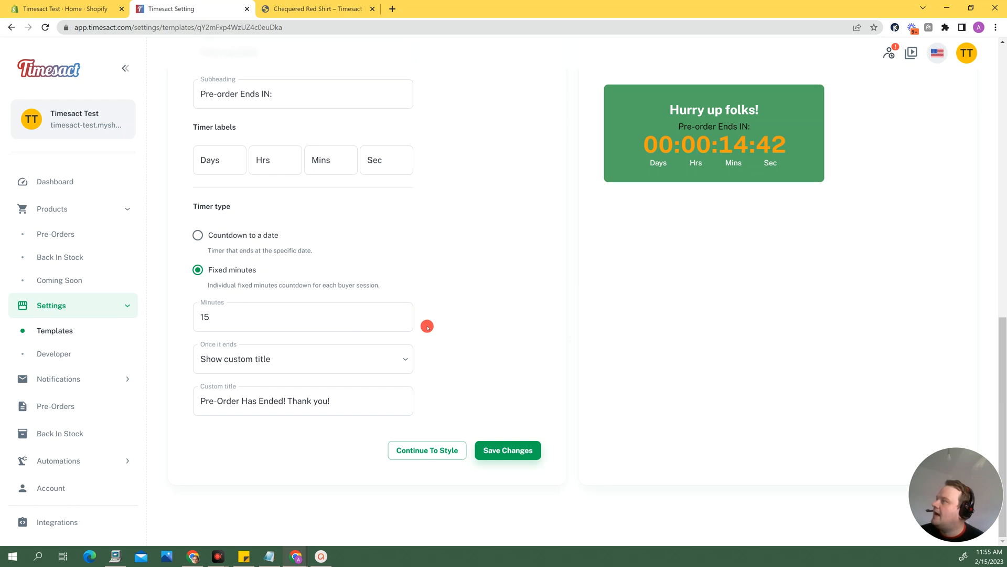
Step: Try the Countdown to a date timer type with its immediate and scheduled start options, and return to Fixed minutes
{"action": "left_click", "coordinate": [257, 242]}
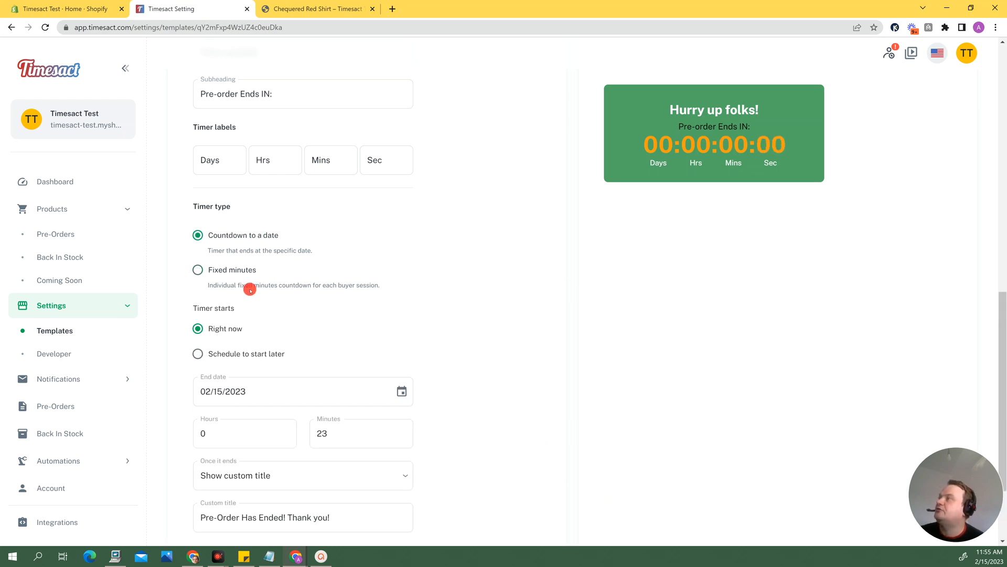
{"action": "scroll", "coordinate": [304, 329], "scroll_direction": "down", "scroll_amount": 2}
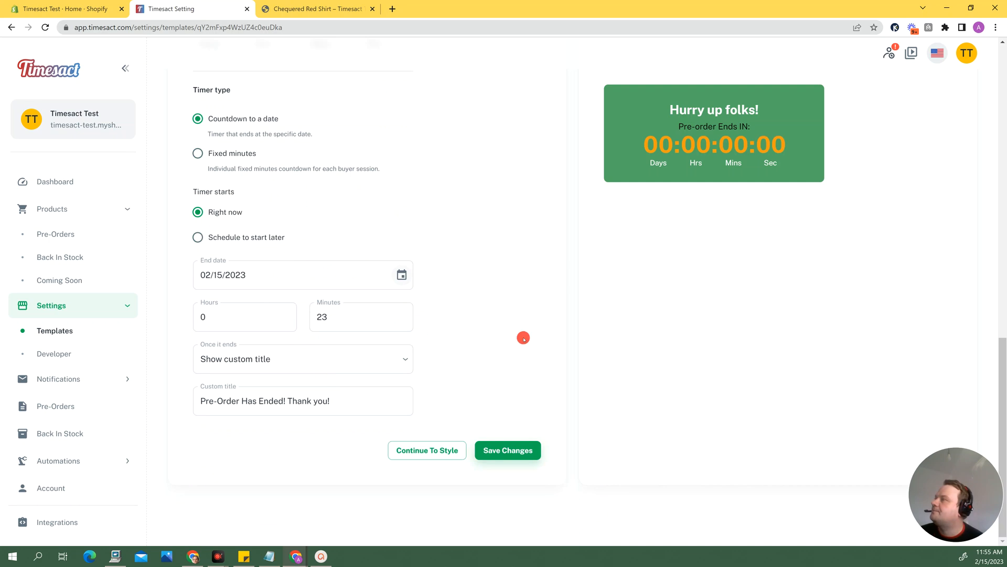
{"action": "left_click", "coordinate": [220, 237]}
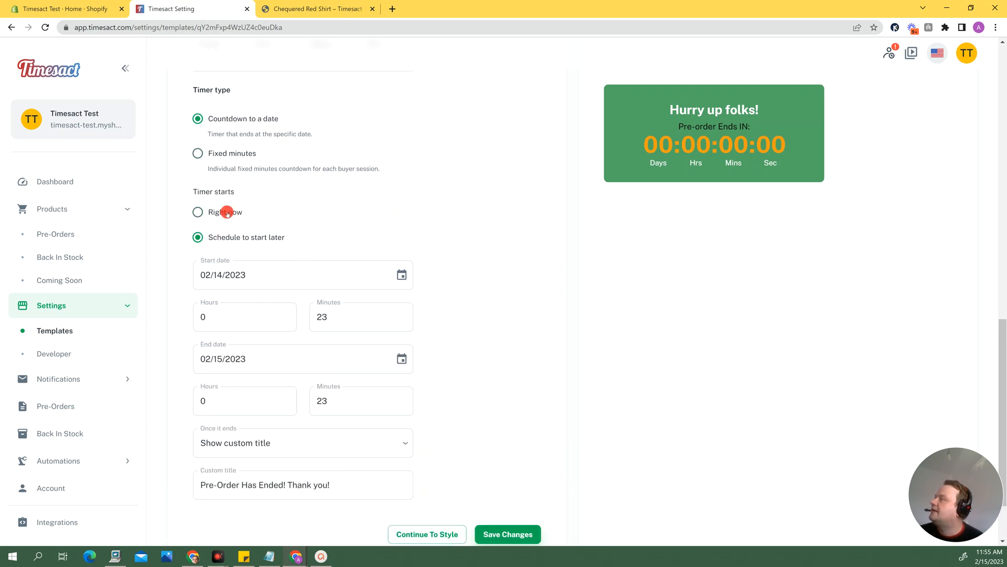
{"action": "left_click", "coordinate": [224, 212]}
{"action": "scroll", "coordinate": [294, 267], "scroll_direction": "up", "scroll_amount": 3}
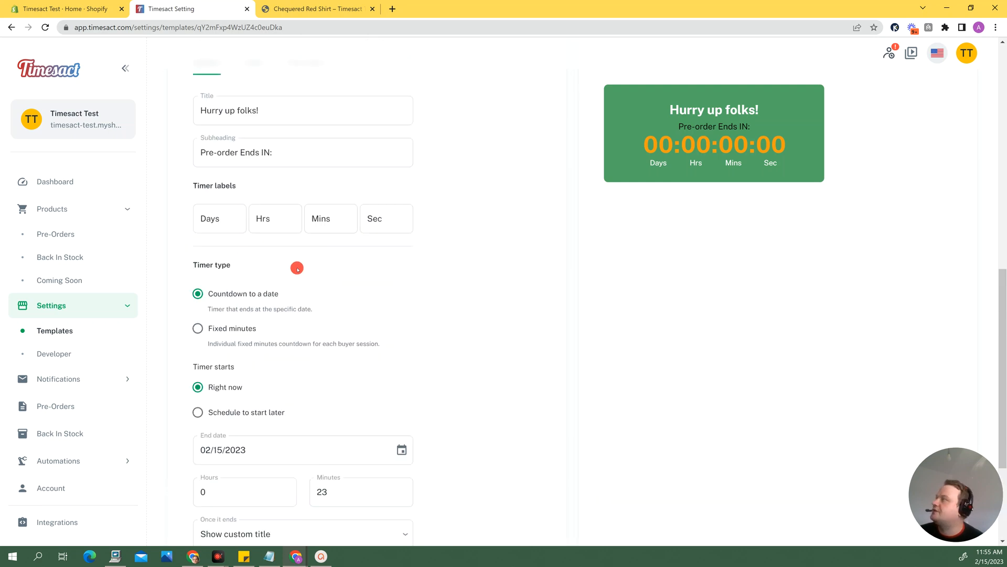
{"action": "left_click", "coordinate": [241, 330]}
{"action": "scroll", "coordinate": [326, 366], "scroll_direction": "down", "scroll_amount": 1}
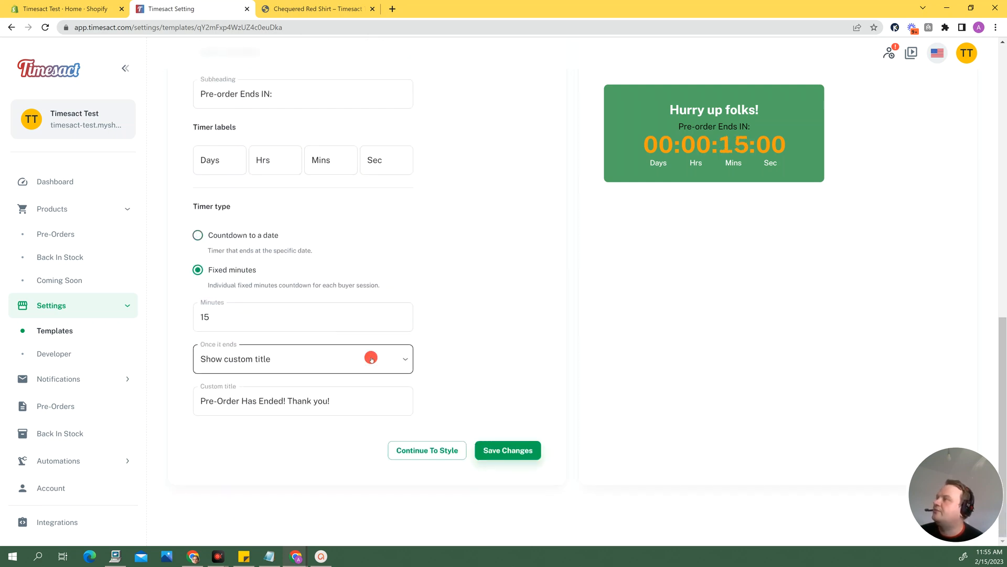
Step: Examine the available options for what happens once the timer ends, keeping the current choice
{"action": "scroll", "coordinate": [371, 343], "scroll_direction": "up", "scroll_amount": 3}
{"action": "scroll", "coordinate": [394, 346], "scroll_direction": "down", "scroll_amount": 3}
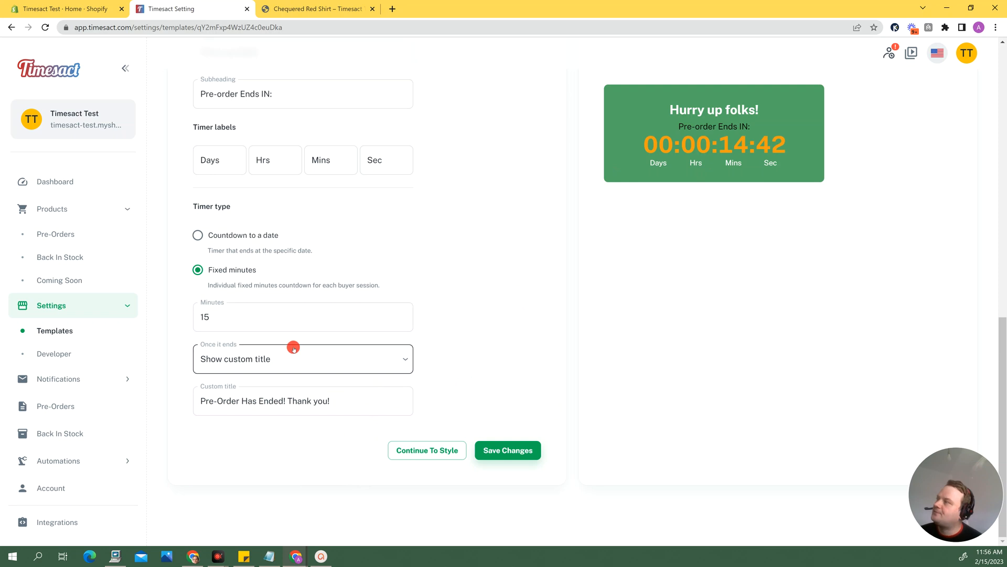
{"action": "left_click", "coordinate": [279, 357]}
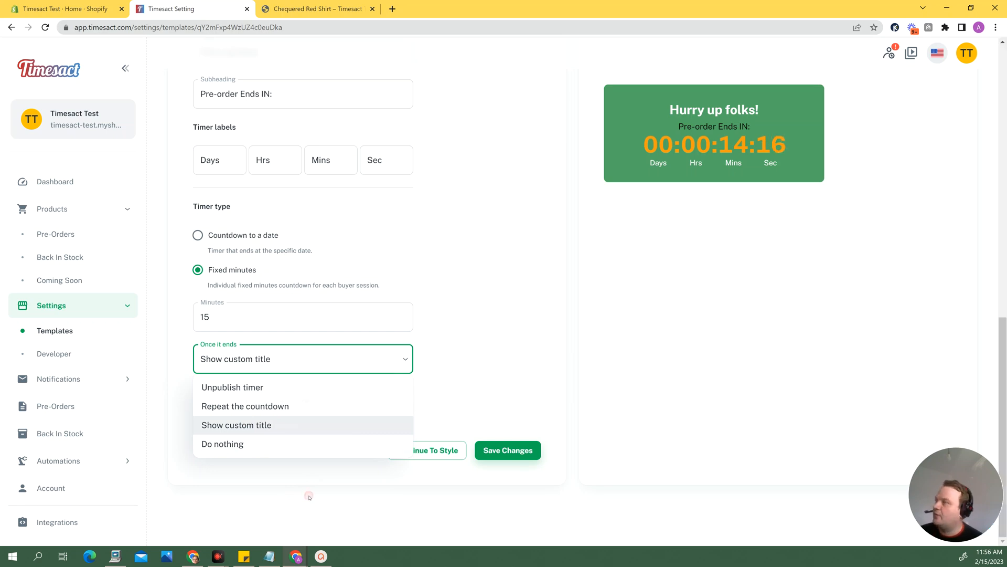
{"action": "left_click", "coordinate": [309, 493]}
{"action": "left_click", "coordinate": [461, 369]}
Step: In the countdown timer's style settings, change the card background color to the brown shade #a67051
{"action": "scroll", "coordinate": [429, 365], "scroll_direction": "up", "scroll_amount": 3}
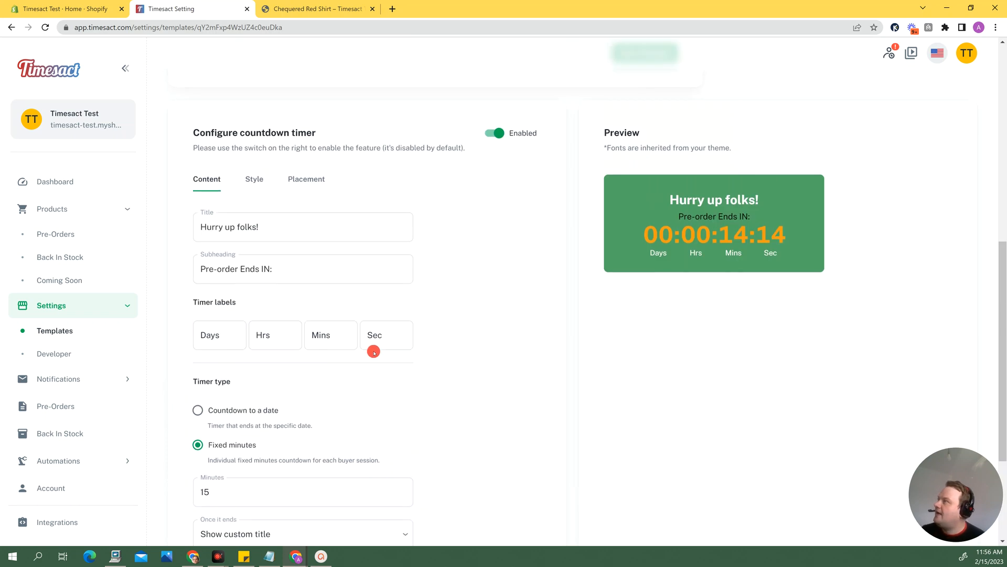
{"action": "left_click", "coordinate": [254, 182]}
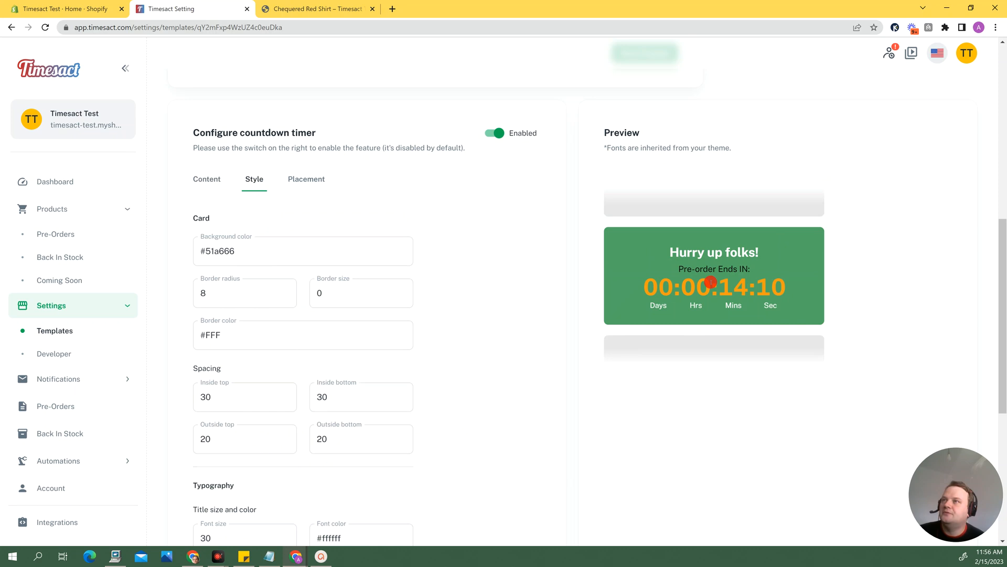
{"action": "left_click", "coordinate": [250, 252]}
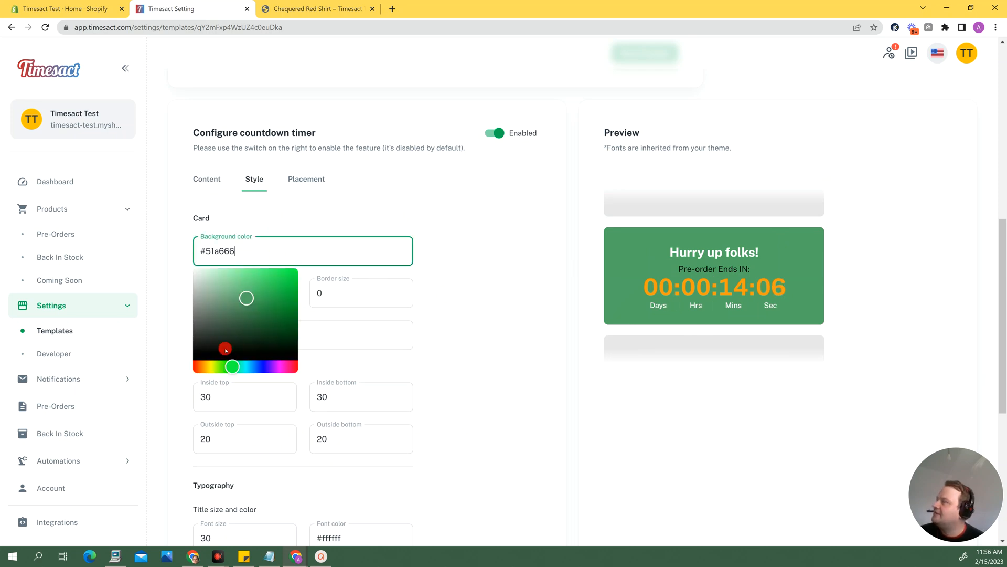
{"action": "left_click_drag", "start_coordinate": [231, 370], "coordinate": [199, 372]}
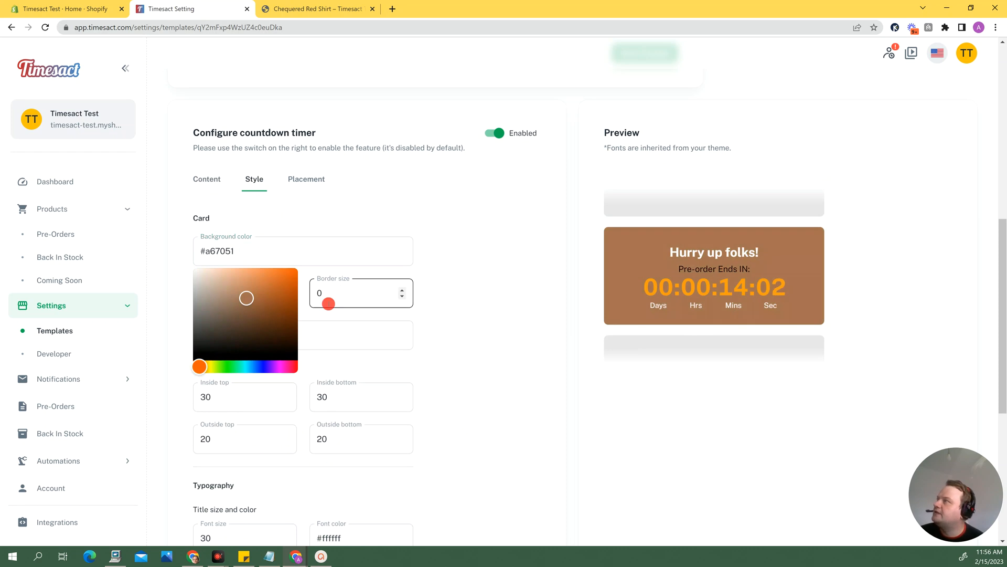
{"action": "left_click", "coordinate": [447, 279]}
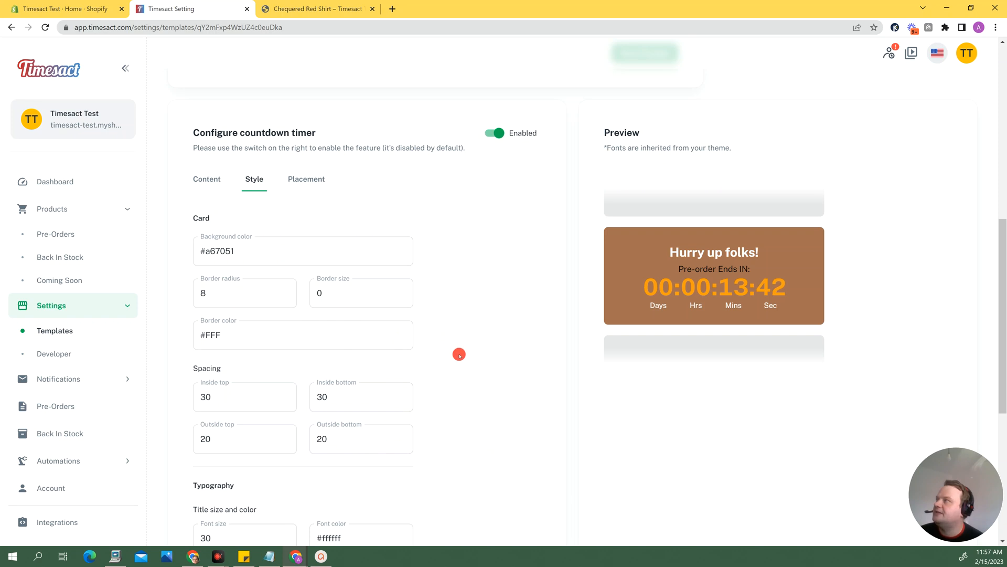
{"action": "scroll", "coordinate": [393, 362], "scroll_direction": "down", "scroll_amount": 3}
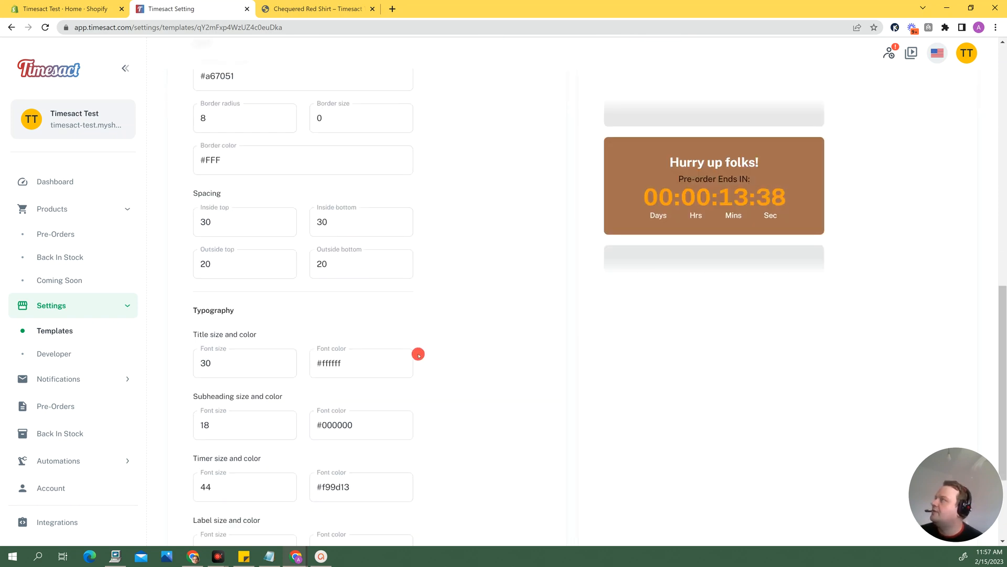
Step: Examine the countdown timer's card, spacing and typography style settings alongside its preview
{"action": "scroll", "coordinate": [418, 355], "scroll_direction": "up", "scroll_amount": 3}
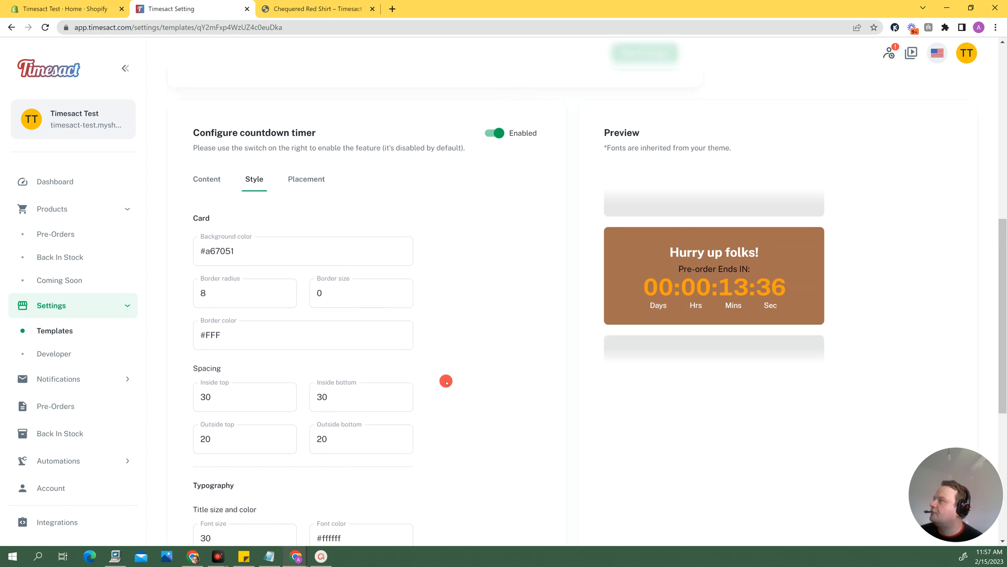
{"action": "scroll", "coordinate": [446, 381], "scroll_direction": "down", "scroll_amount": 3}
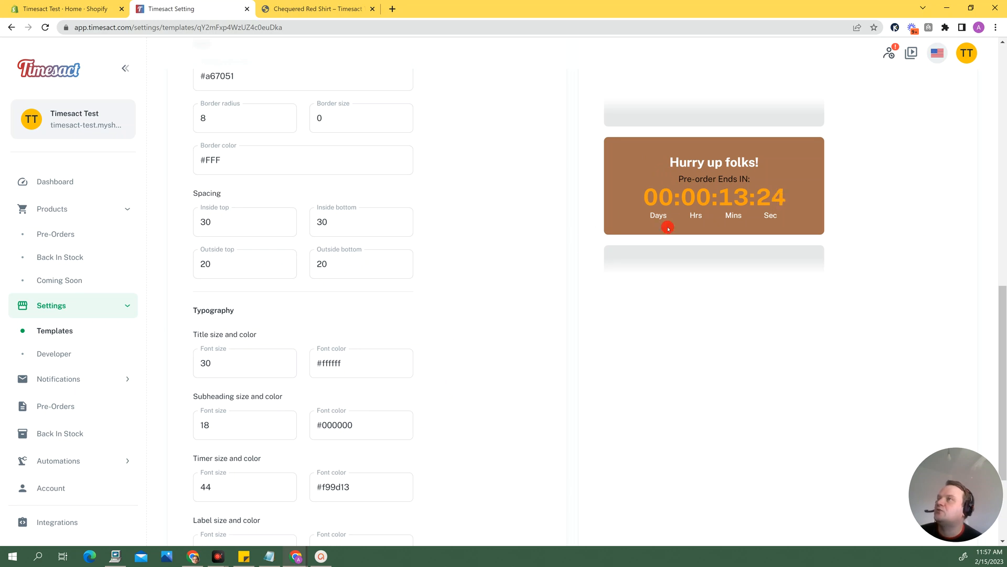
{"action": "scroll", "coordinate": [387, 299], "scroll_direction": "down", "scroll_amount": 3}
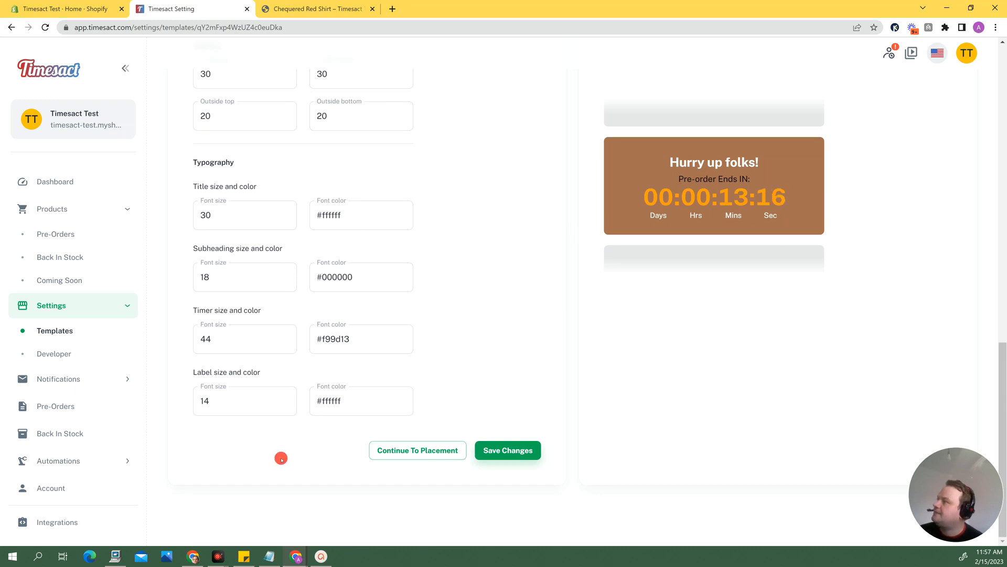
{"action": "scroll", "coordinate": [281, 458], "scroll_direction": "up", "scroll_amount": 13}
{"action": "scroll", "coordinate": [310, 446], "scroll_direction": "down", "scroll_amount": 3}
{"action": "scroll", "coordinate": [317, 431], "scroll_direction": "down", "scroll_amount": 3}
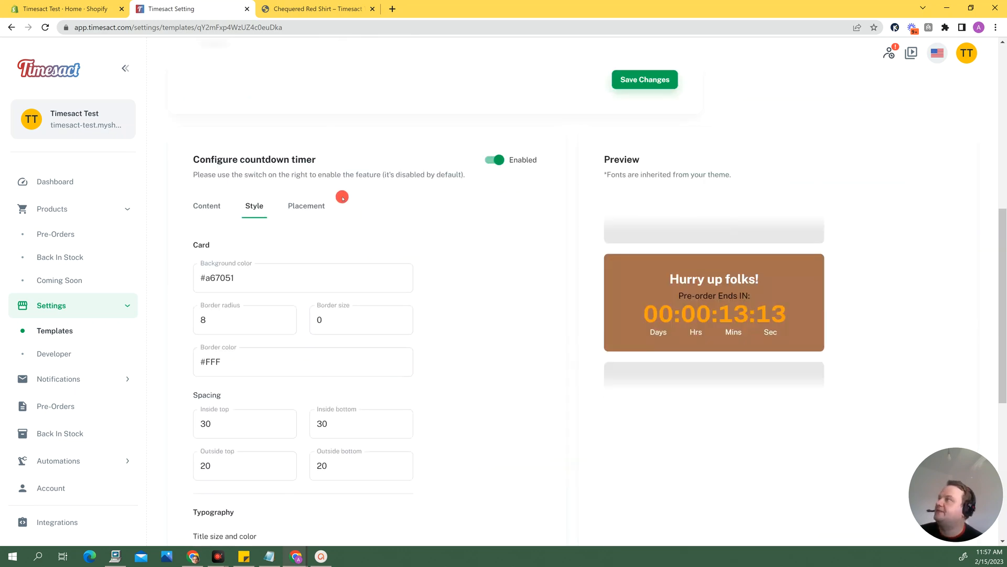
Step: Review the countdown timer's placement, keeping it set to ABOVE, and save the timer changes
{"action": "left_click", "coordinate": [318, 205]}
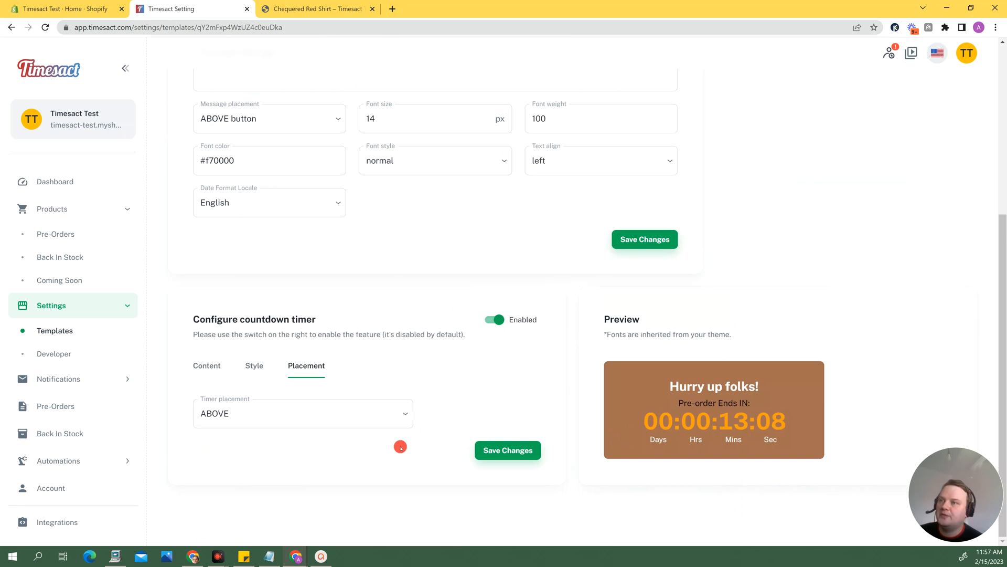
{"action": "scroll", "coordinate": [426, 406], "scroll_direction": "up", "scroll_amount": 3}
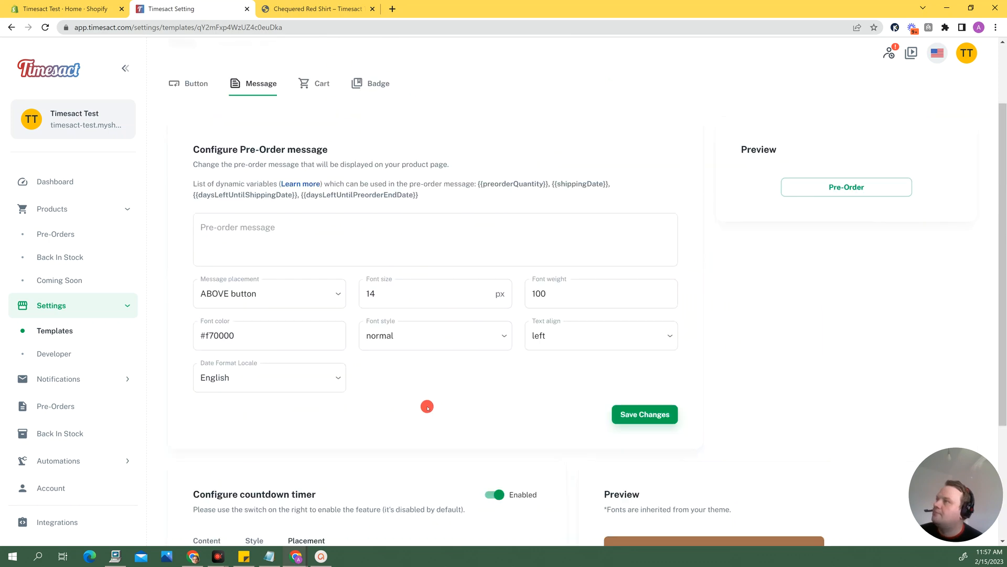
{"action": "scroll", "coordinate": [427, 407], "scroll_direction": "down", "scroll_amount": 3}
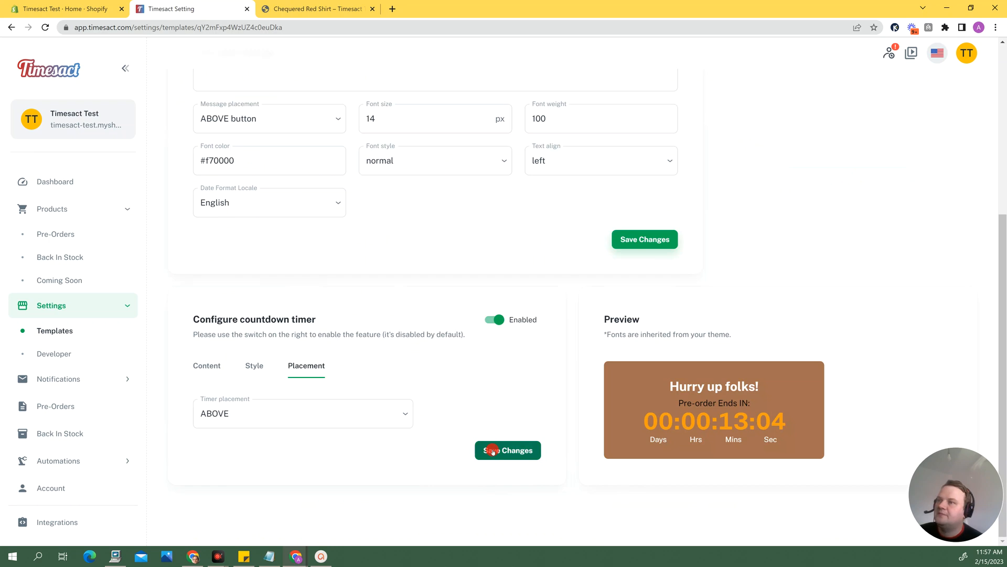
{"action": "left_click", "coordinate": [492, 450]}
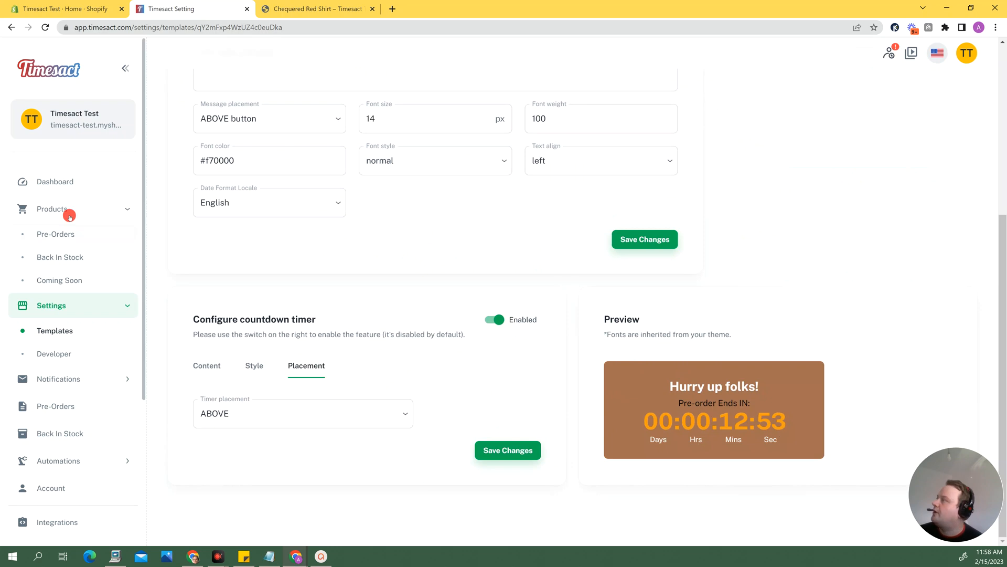
Step: Start adding a new pre-order product, selecting the xs variant of the Chequered Red Shirt, and continue to its pre-order configuration
{"action": "left_click", "coordinate": [70, 233]}
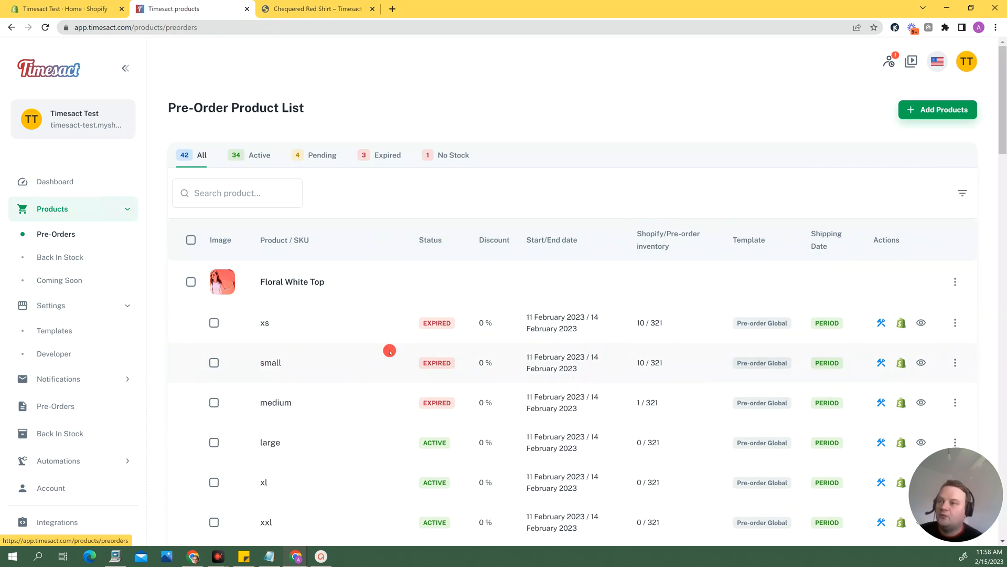
{"action": "left_click", "coordinate": [927, 110]}
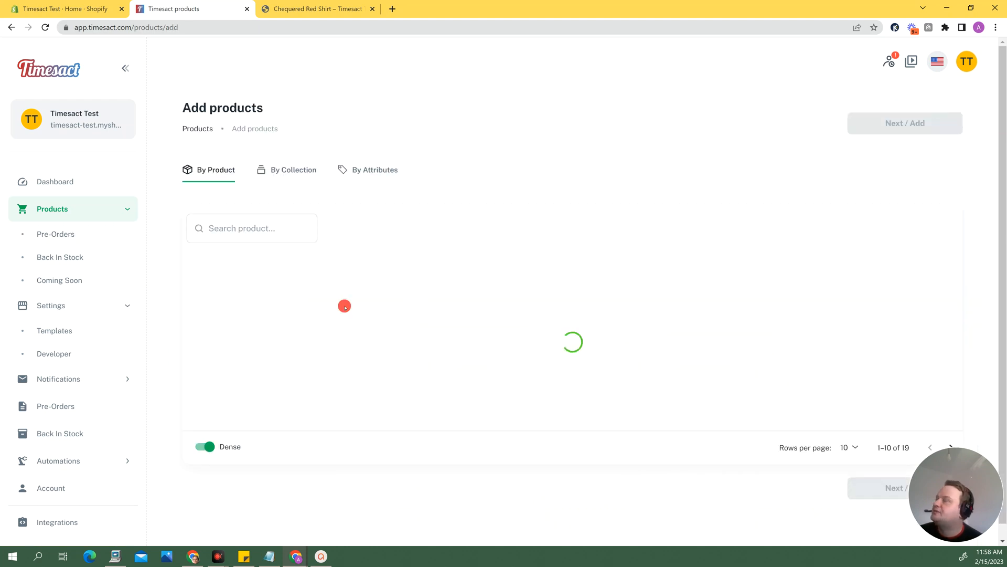
{"action": "scroll", "coordinate": [258, 366], "scroll_direction": "down", "scroll_amount": 3}
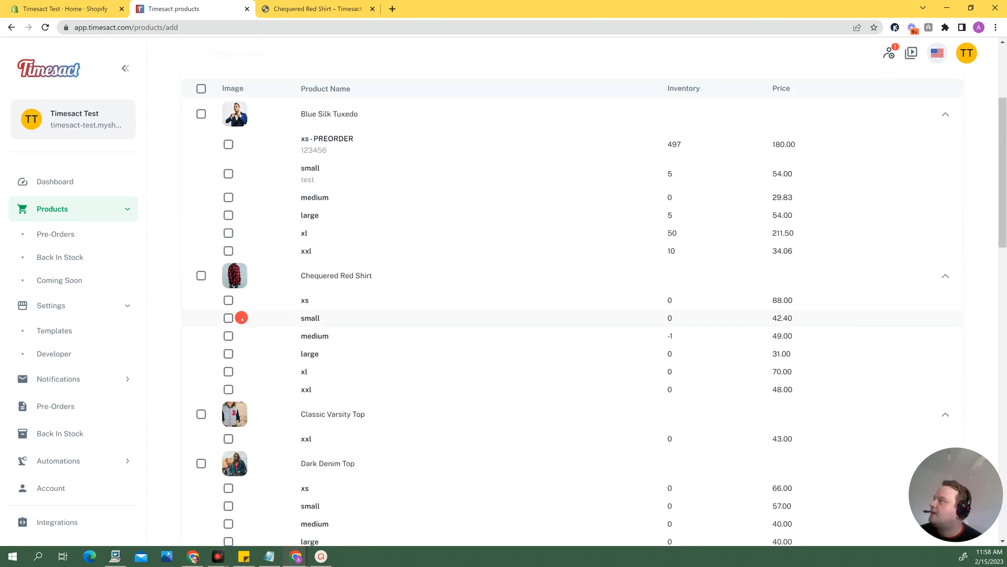
{"action": "left_click", "coordinate": [228, 300]}
{"action": "scroll", "coordinate": [394, 341], "scroll_direction": "down", "scroll_amount": 15}
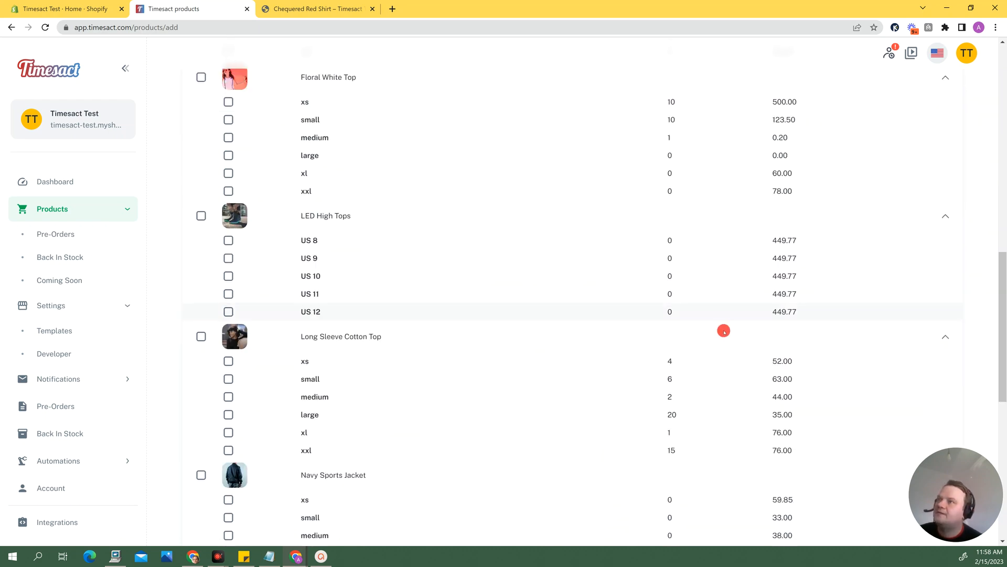
{"action": "scroll", "coordinate": [717, 364], "scroll_direction": "up", "scroll_amount": 10}
{"action": "scroll", "coordinate": [782, 365], "scroll_direction": "down", "scroll_amount": 10}
{"action": "left_click", "coordinate": [892, 475]}
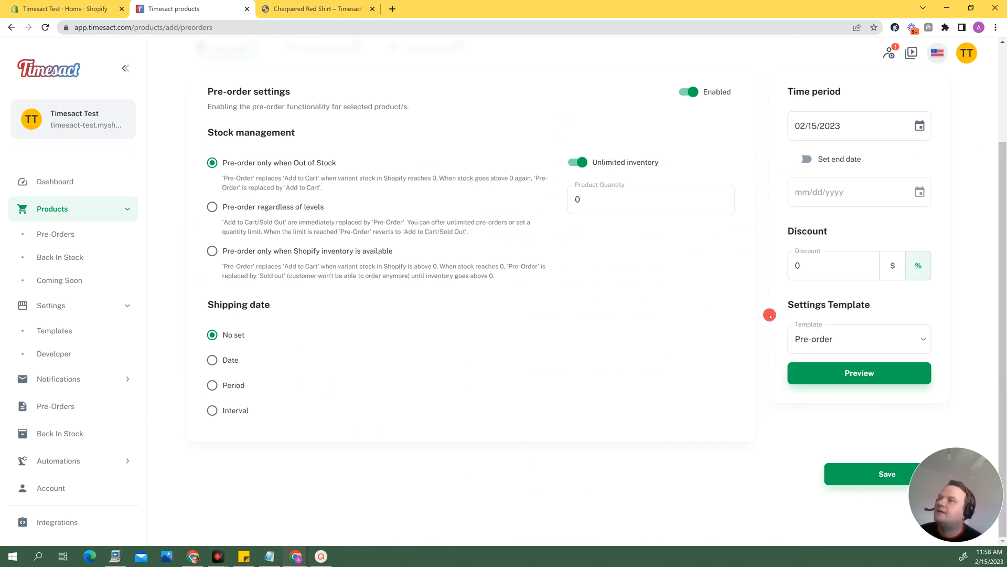
Step: Assign the Countdown Timer 3 settings template to the selected product and save the pre-order configuration
{"action": "left_click", "coordinate": [819, 342]}
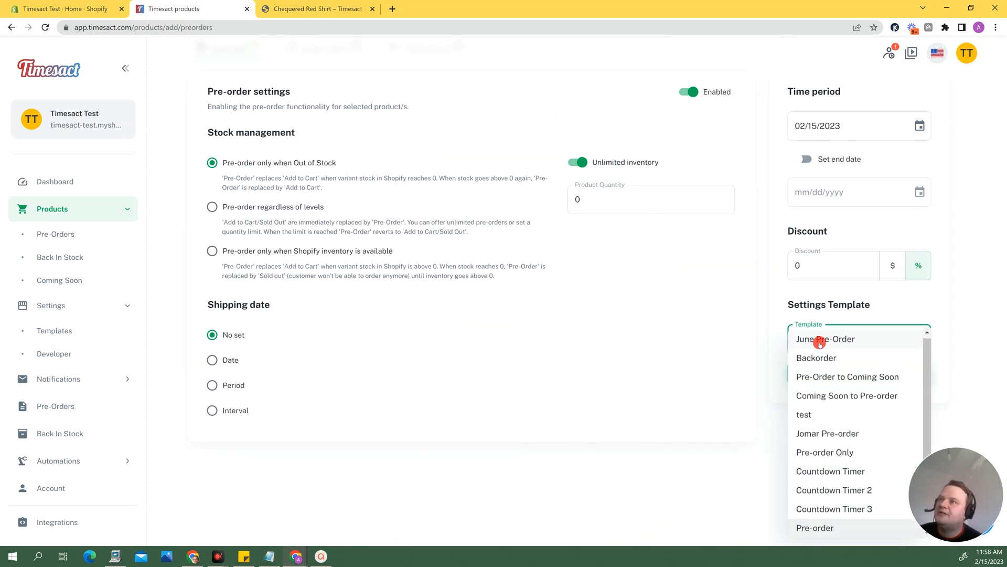
{"action": "left_click", "coordinate": [815, 509]}
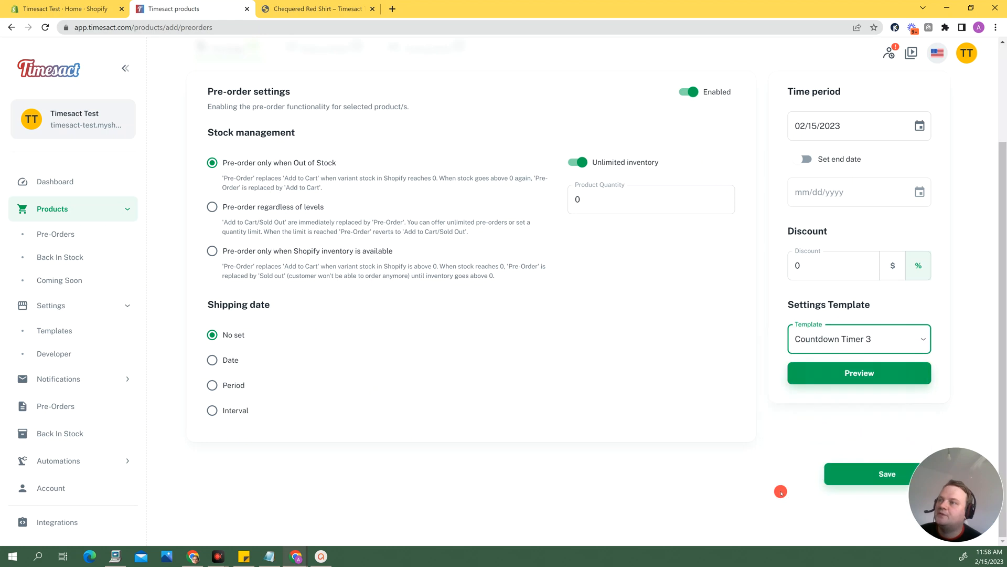
{"action": "scroll", "coordinate": [736, 466], "scroll_direction": "up", "scroll_amount": 3}
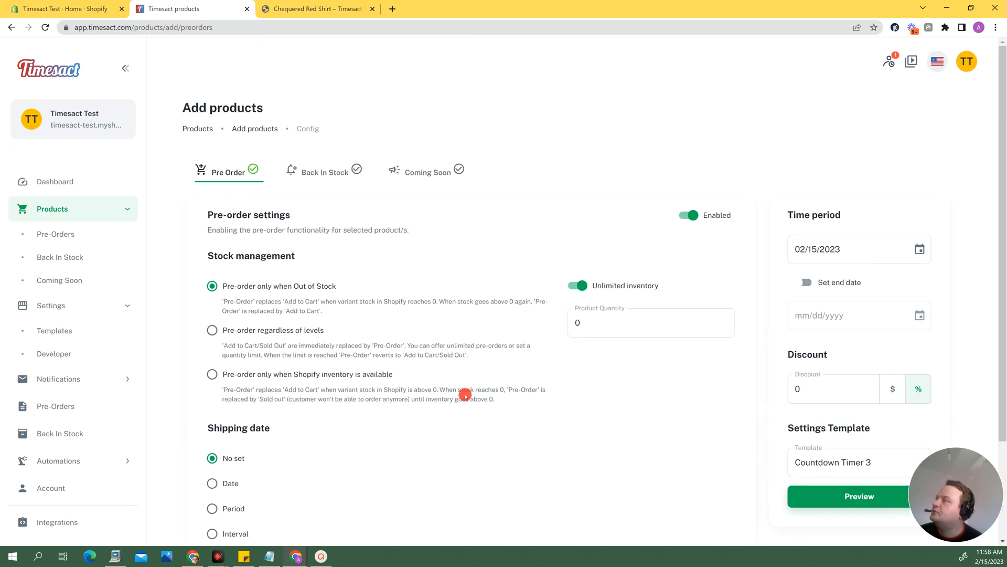
{"action": "scroll", "coordinate": [494, 340], "scroll_direction": "down", "scroll_amount": 1}
{"action": "scroll", "coordinate": [494, 340], "scroll_direction": "down", "scroll_amount": 2}
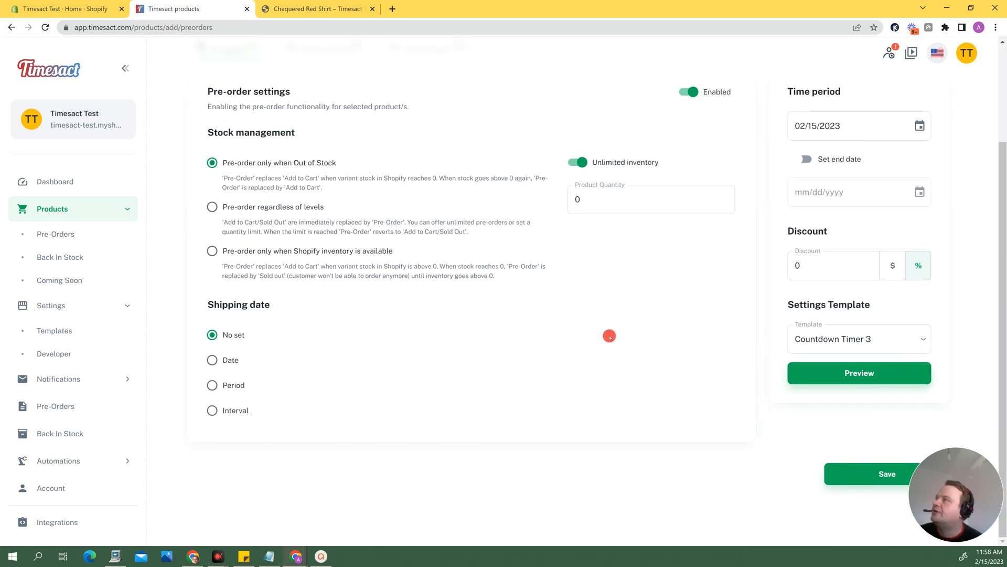
{"action": "left_click", "coordinate": [837, 473]}
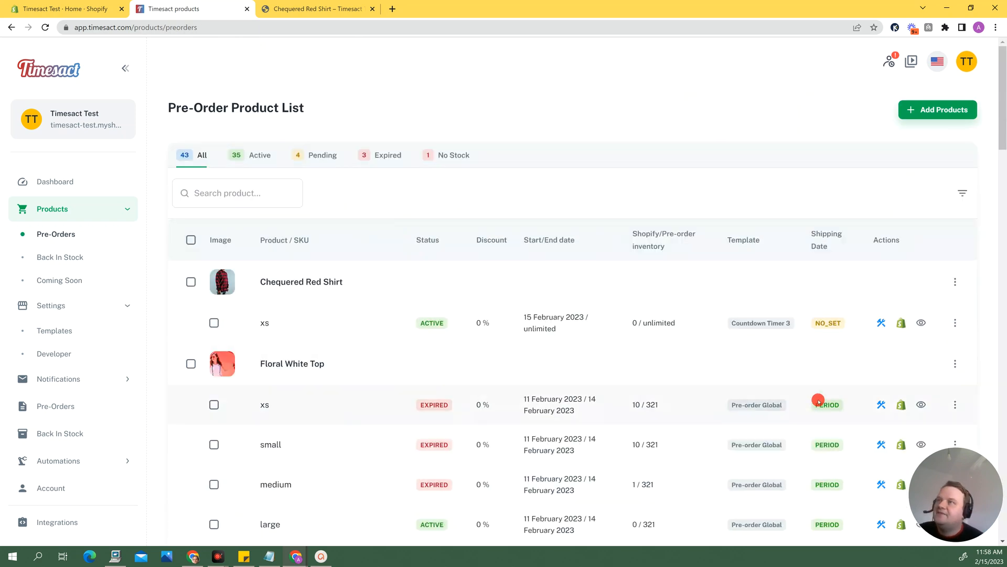
Step: View the xs variant of the Chequered Red Shirt on its storefront product page
{"action": "left_click", "coordinate": [921, 323]}
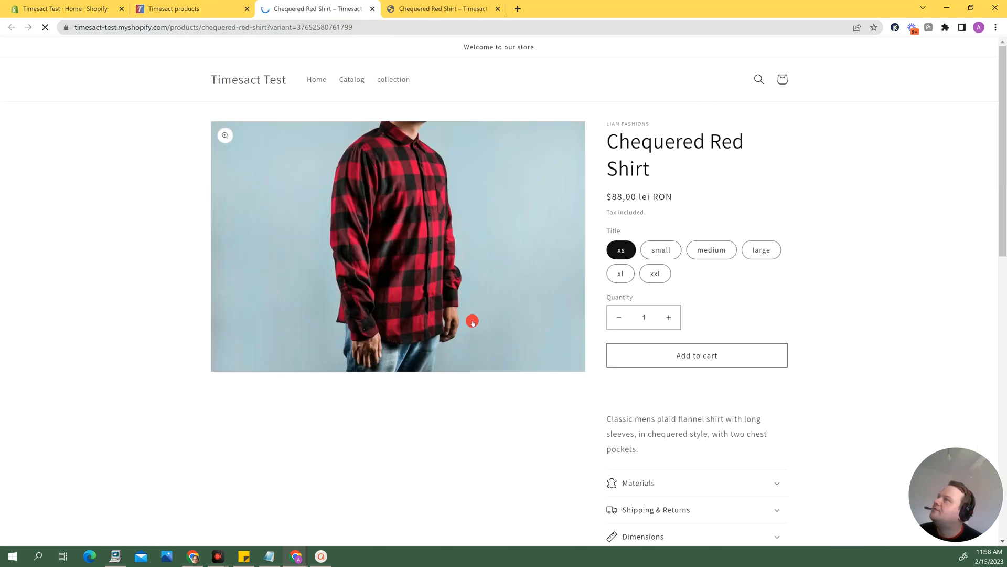